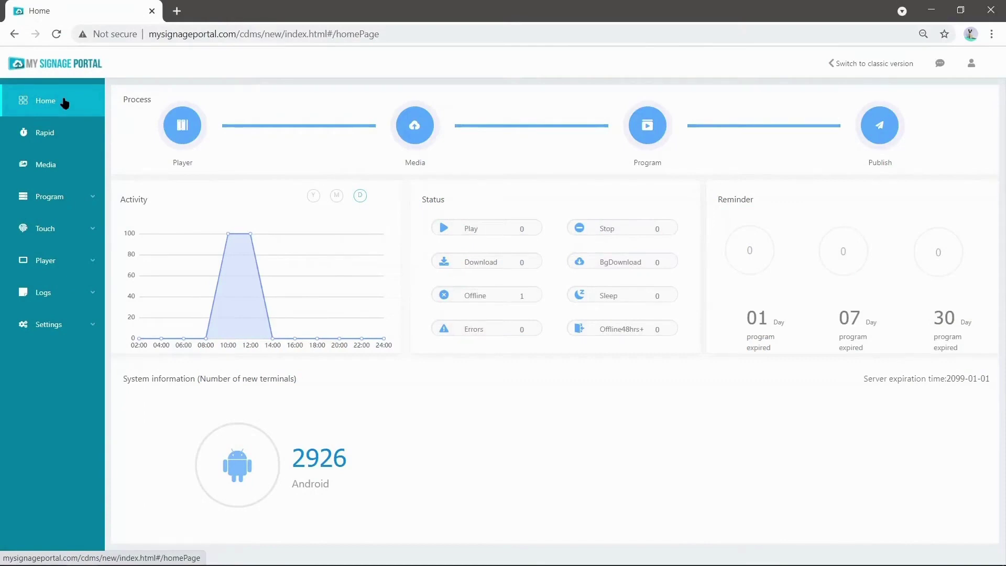
# Open the settings of player ASTEST-PF22-HD7 from the player list and show its on/off time schedule
pyautogui.click(61, 259)
pyautogui.click(74, 298)
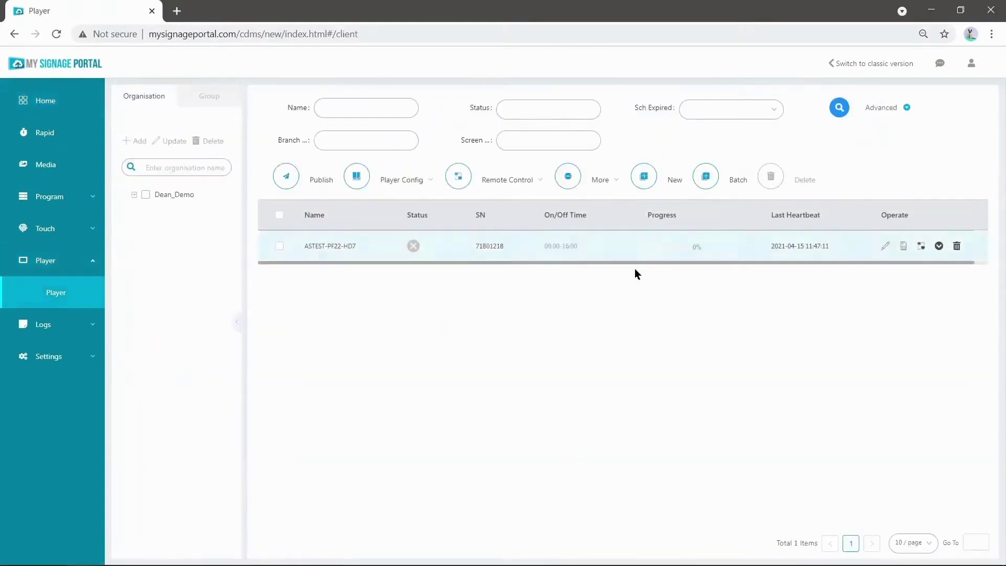
pyautogui.click(885, 248)
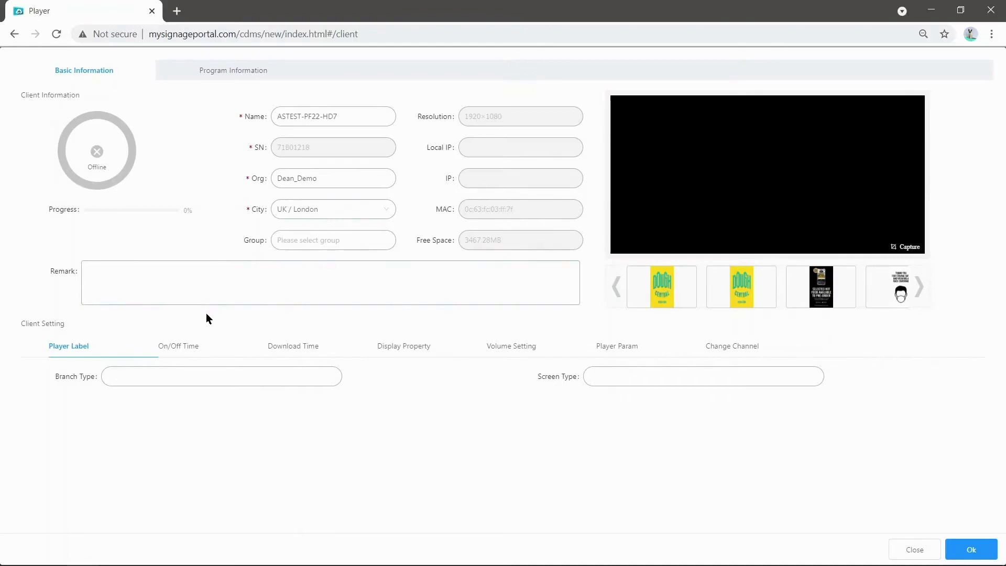
pyautogui.click(192, 353)
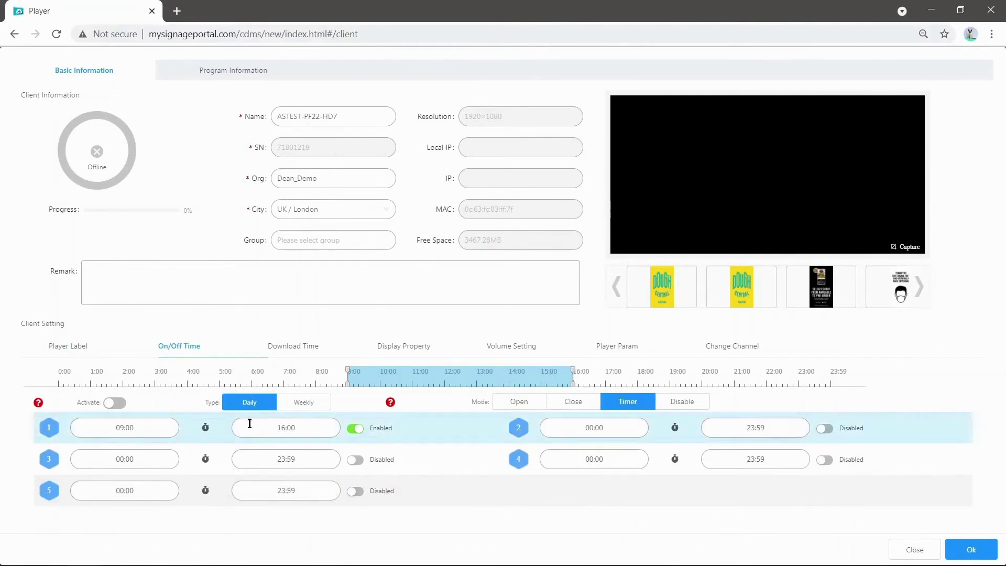
# Try toggling the schedule's Activate switch and the first daily period, ending with the 09:00 to 16:00 period disabled
pyautogui.click(354, 428)
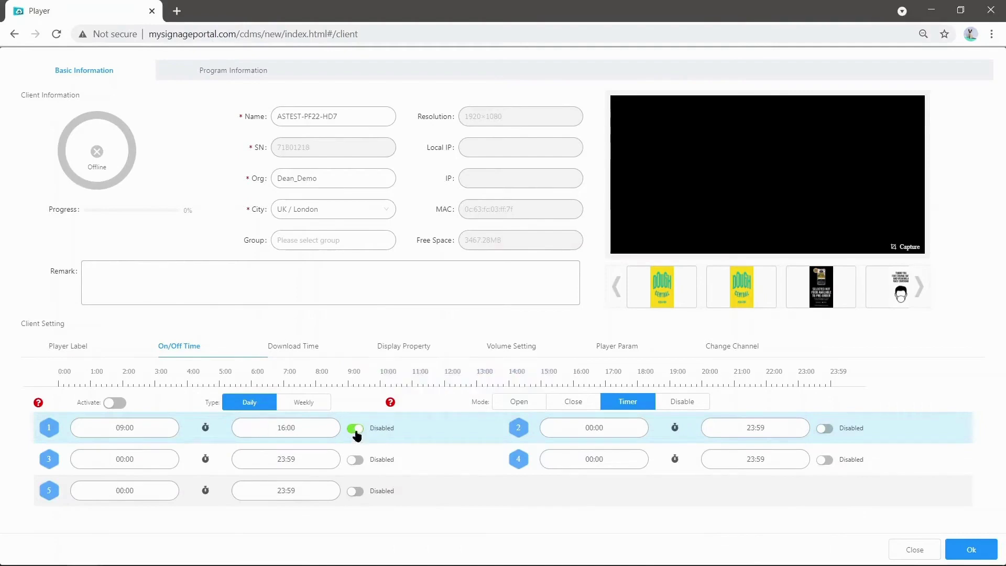
pyautogui.click(354, 428)
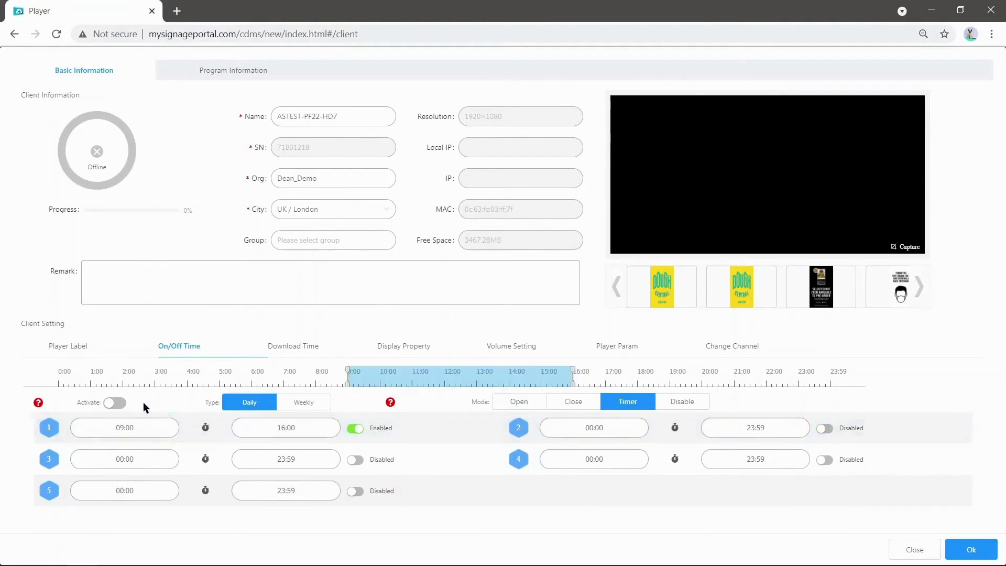
pyautogui.click(112, 403)
pyautogui.click(118, 402)
pyautogui.click(355, 428)
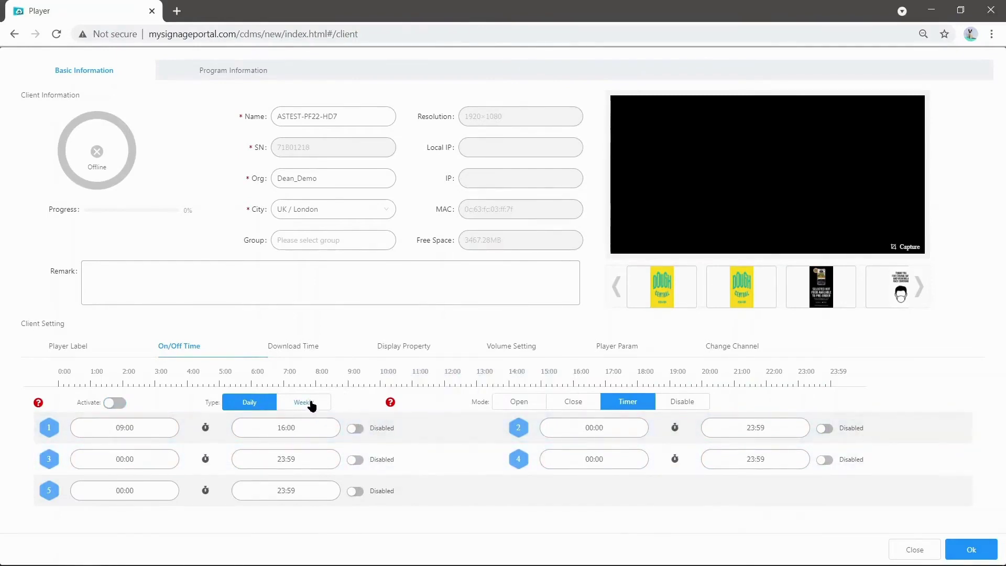
# Examine the weekly on/off schedule for each day, switch back to Daily and close the player settings without saving
pyautogui.click(303, 402)
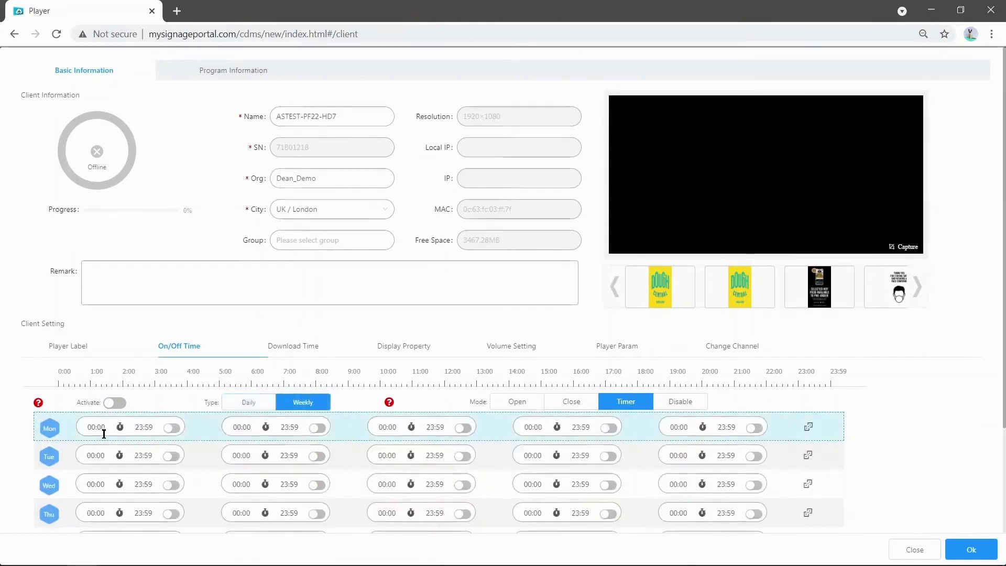
pyautogui.scroll(-3, 104, 434)
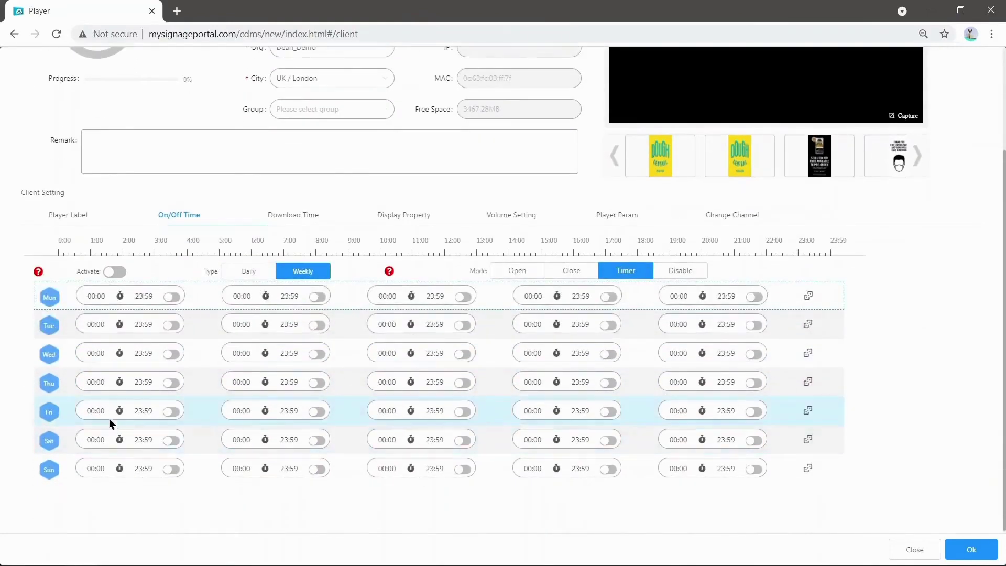
pyautogui.scroll(-1, 121, 427)
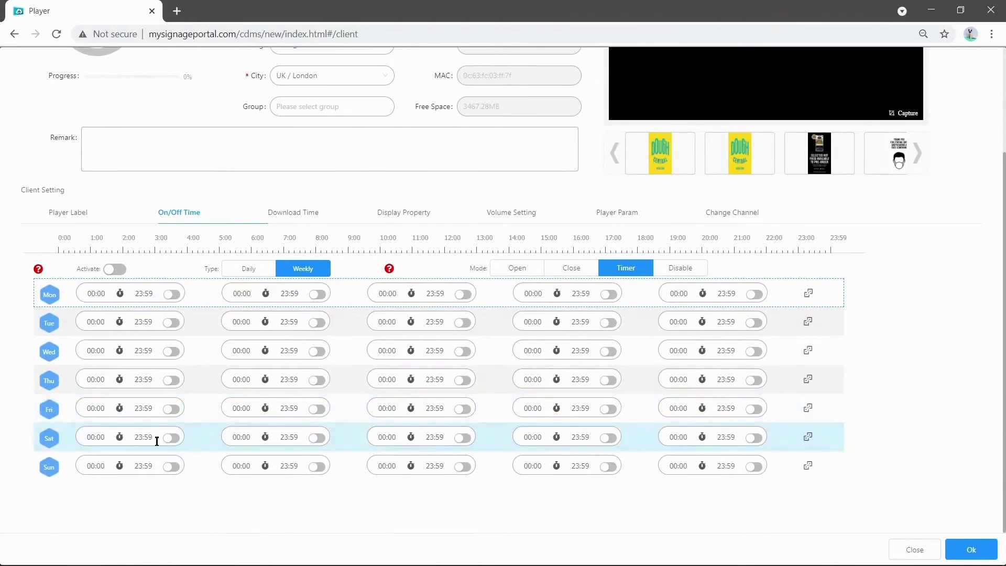
pyautogui.scroll(2, 167, 447)
pyautogui.scroll(-2, 138, 361)
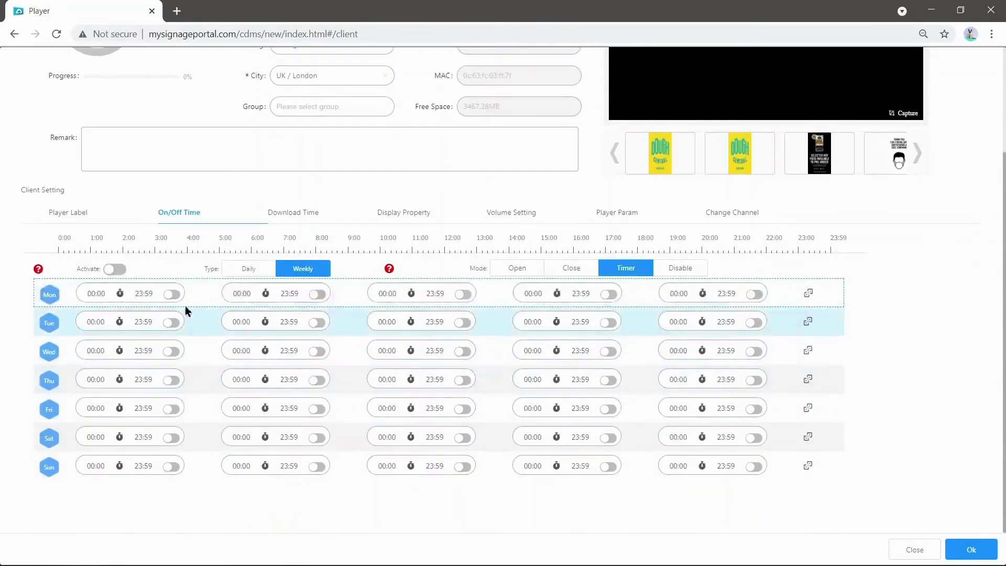
pyautogui.scroll(2, 350, 297)
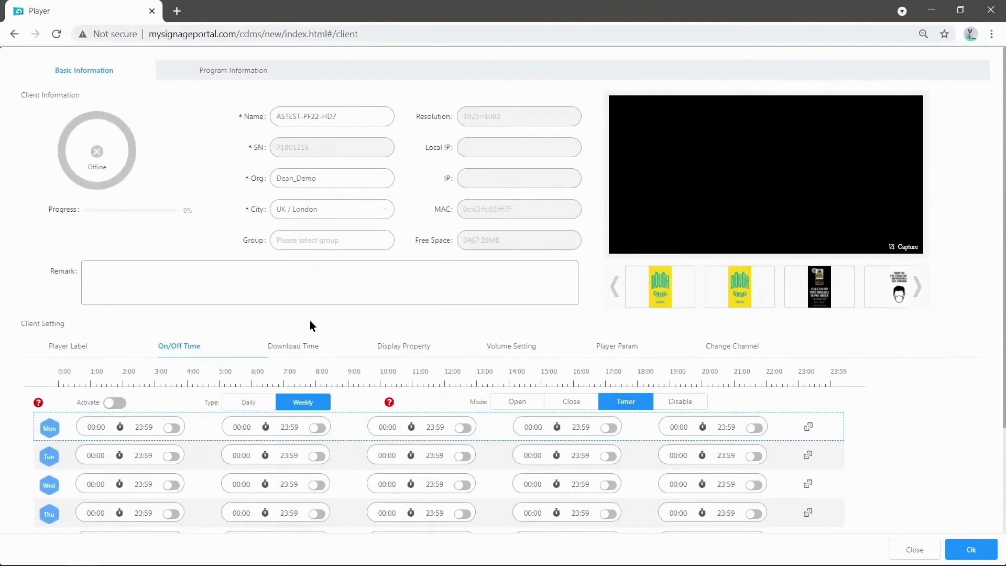
pyautogui.scroll(-1, 315, 325)
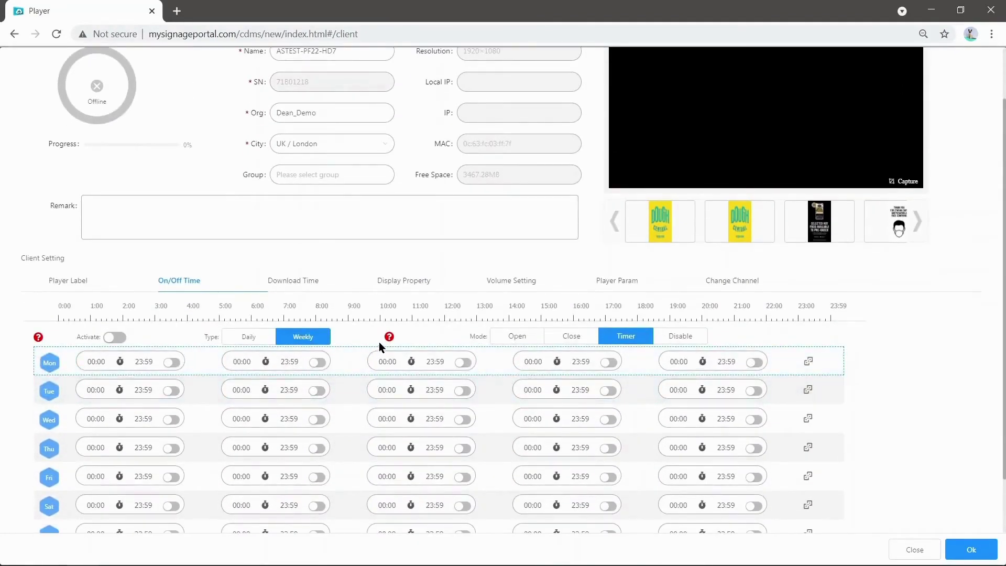
pyautogui.click(246, 338)
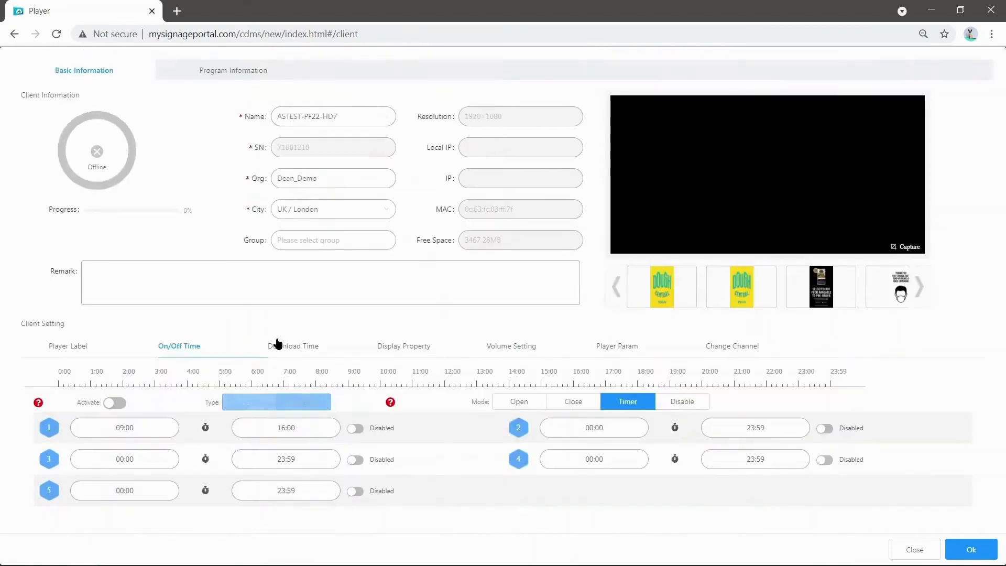
pyautogui.click(909, 553)
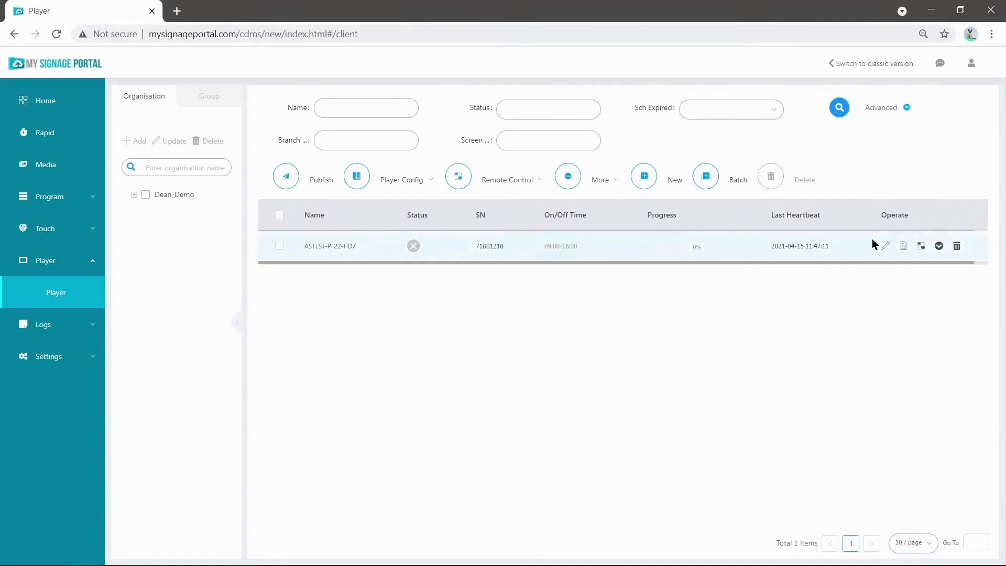
# View the screenshots captured from player ASTEST-PF22-HD7 through its remote control options, and close them
pyautogui.click(922, 247)
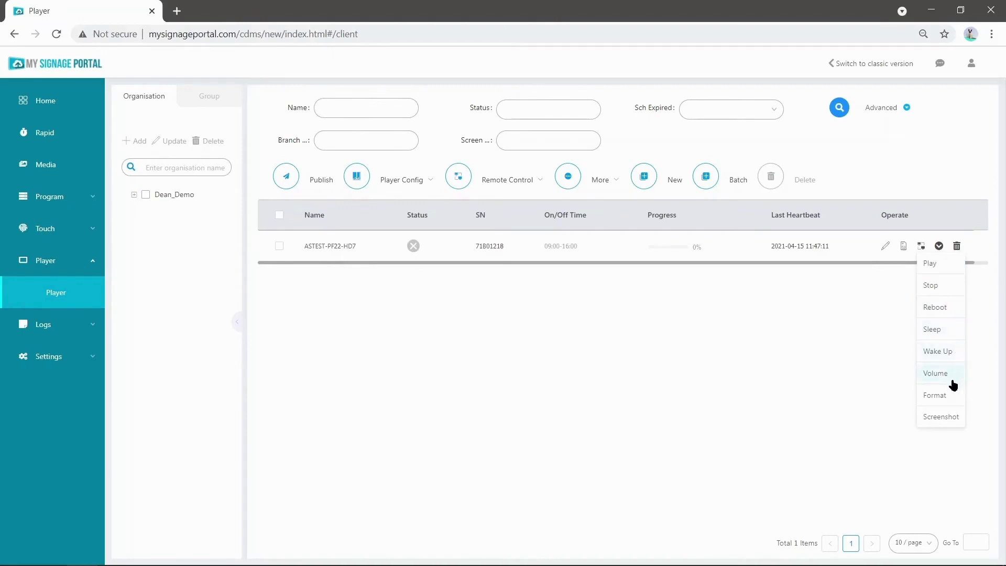
pyautogui.click(950, 417)
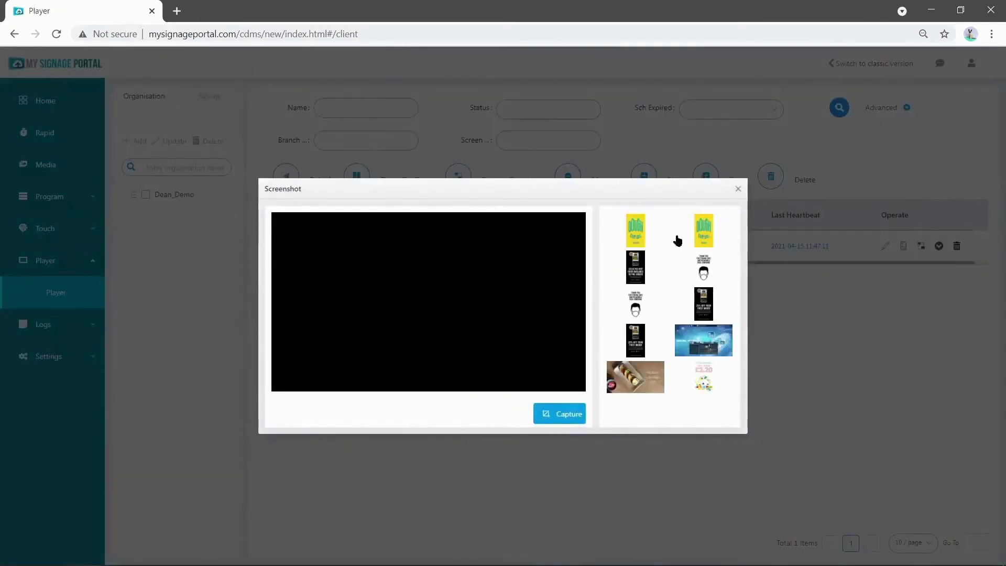
pyautogui.click(739, 189)
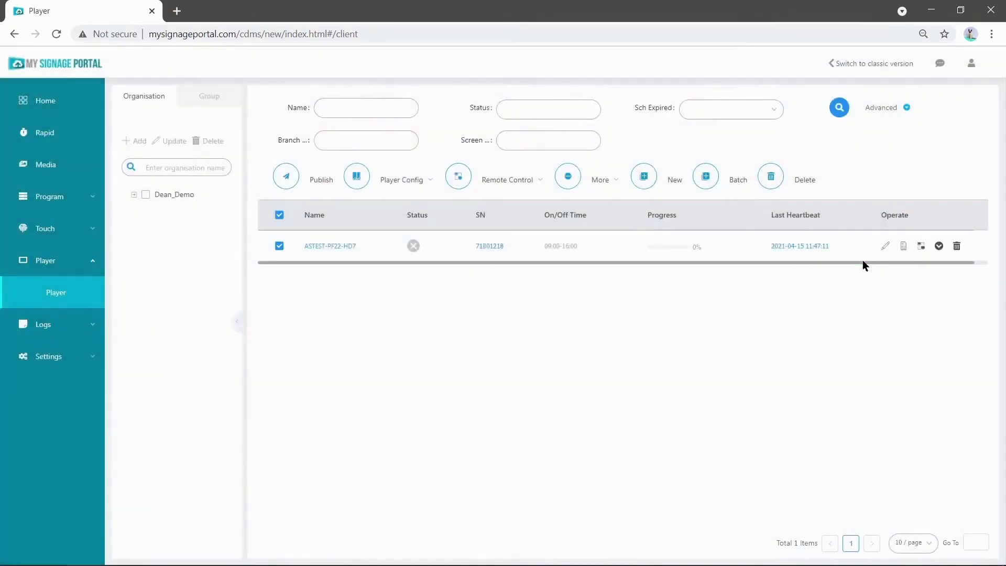
# Open the player's schedule and view the publish details of the New_TestReece2 playlist
pyautogui.click(939, 247)
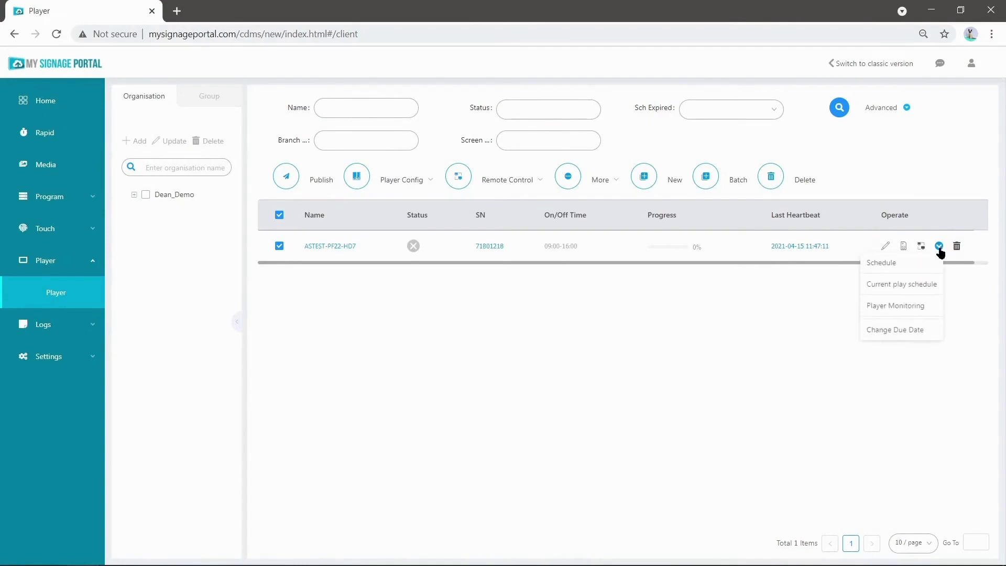
pyautogui.click(916, 265)
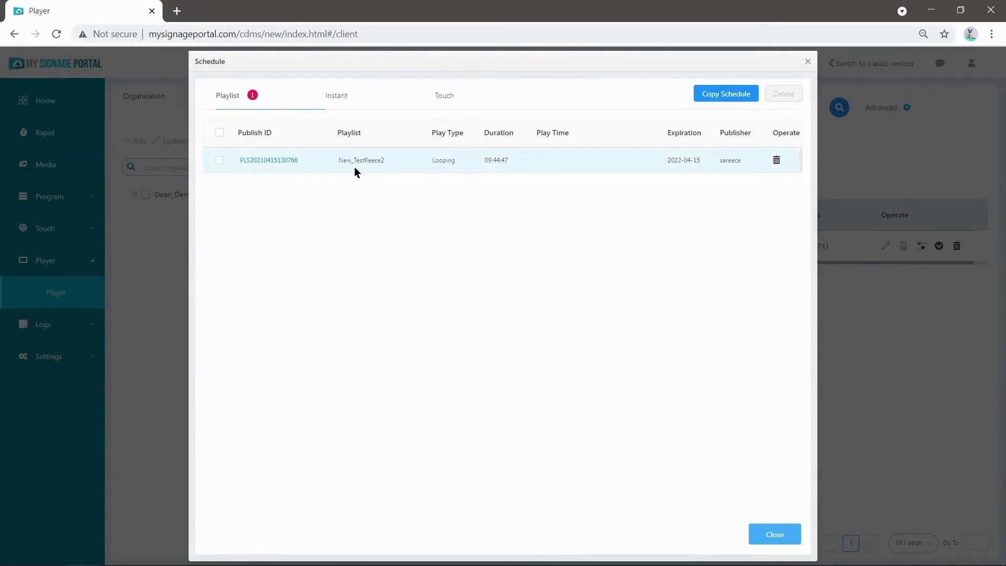
pyautogui.click(269, 160)
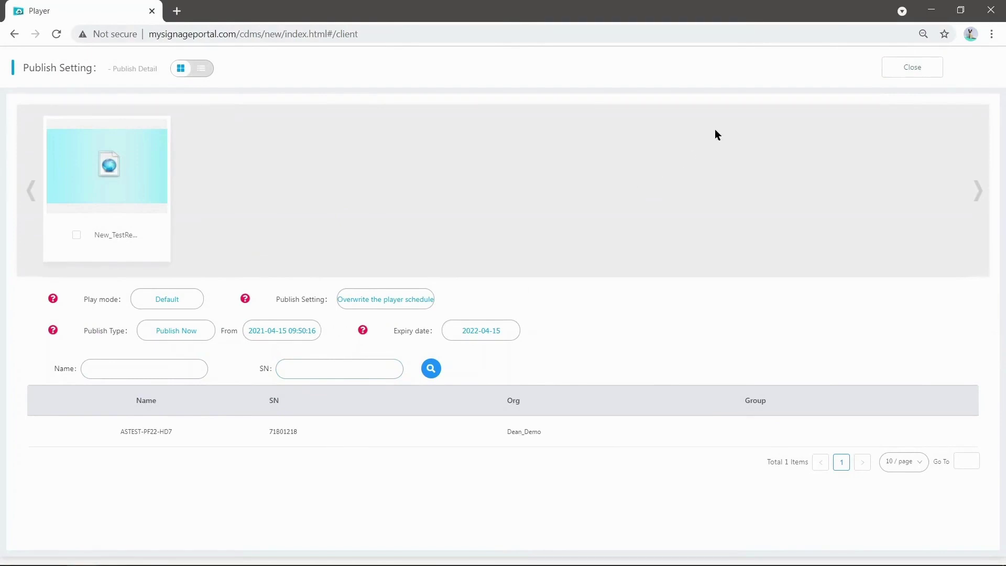
pyautogui.click(908, 69)
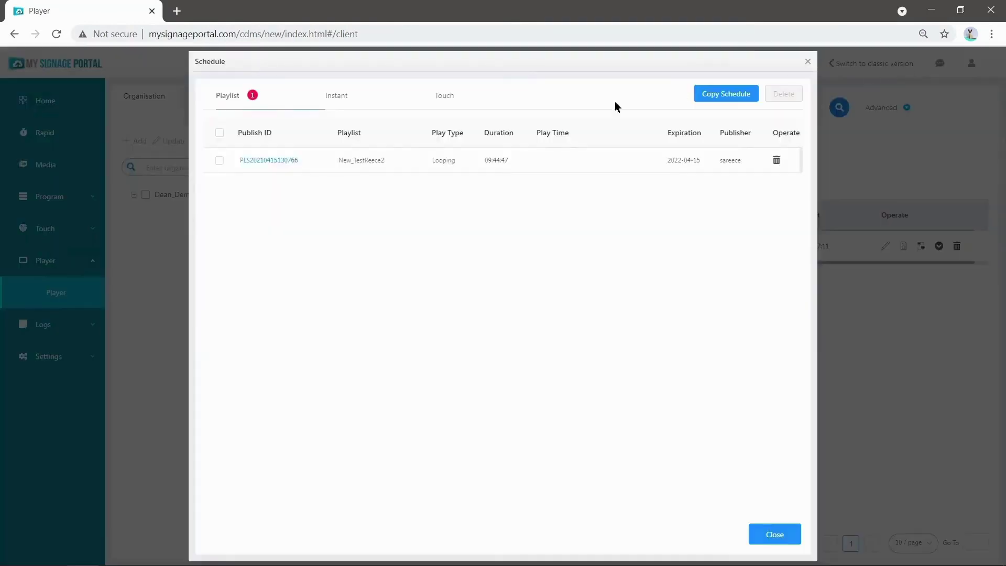
# Check the player's Touch, Instant and Playlist schedules, and close the schedule window
pyautogui.click(441, 98)
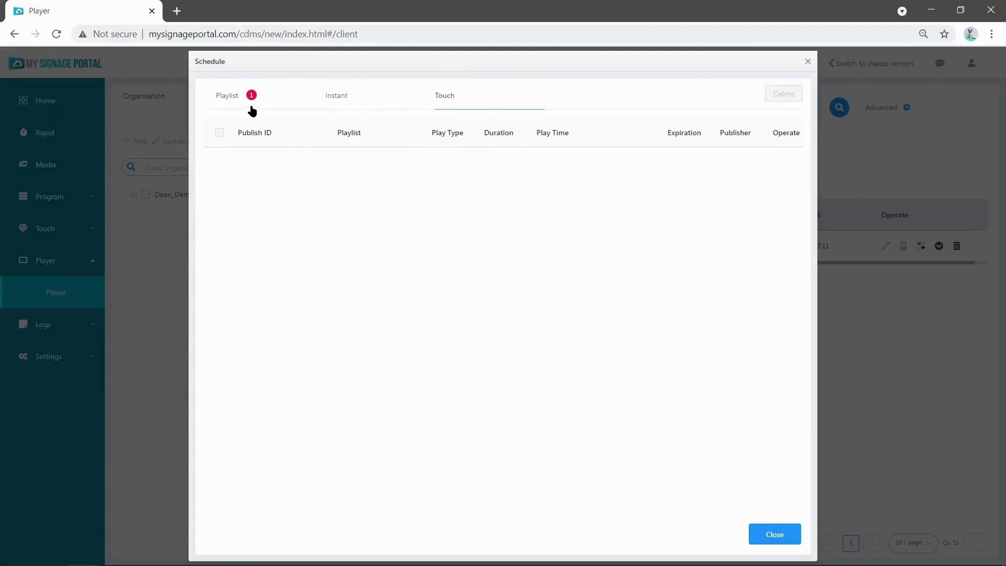
pyautogui.click(232, 99)
pyautogui.click(329, 100)
pyautogui.click(261, 100)
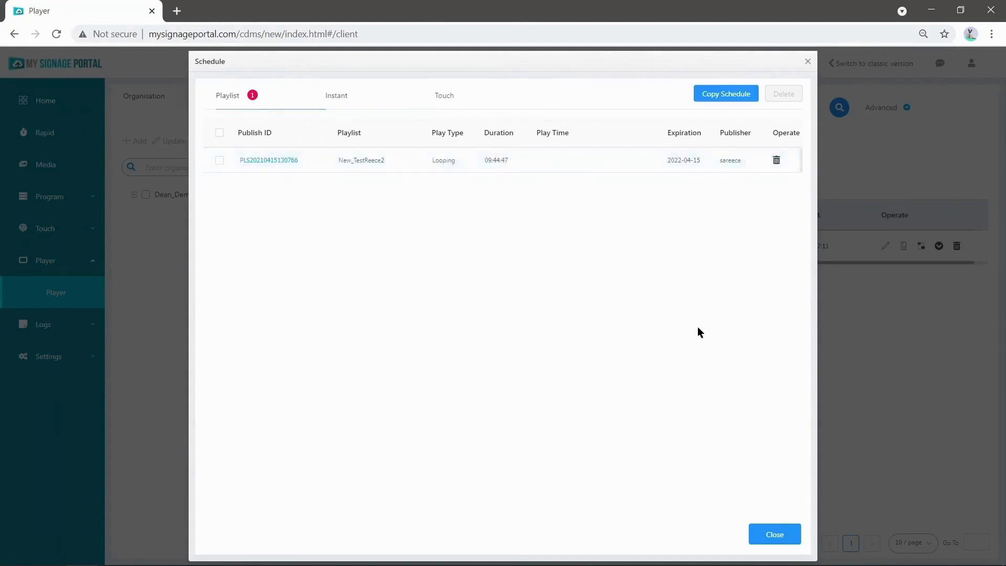
pyautogui.click(774, 532)
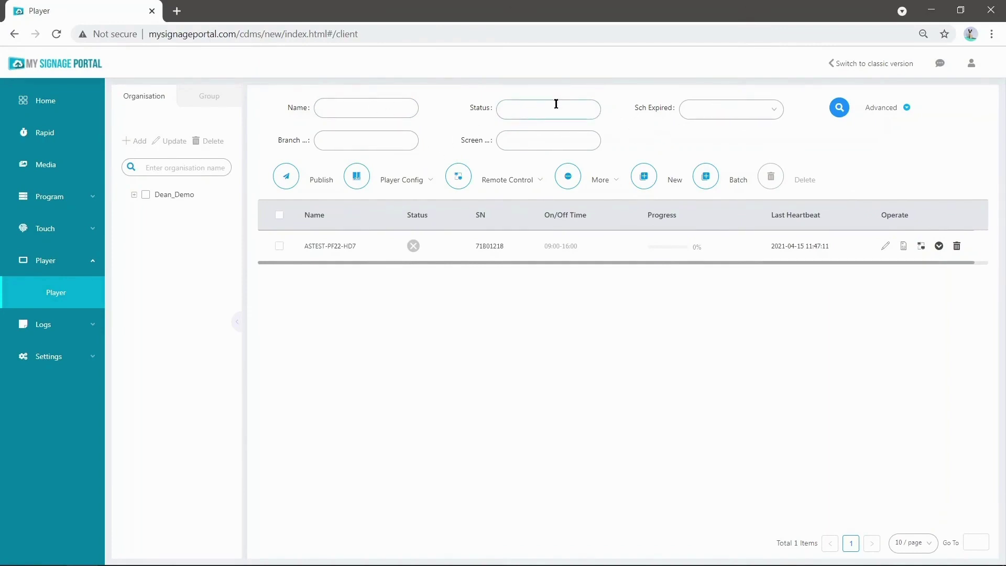
# Try selecting Offline as the status filter for the player list, and clear it again
pyautogui.click(535, 100)
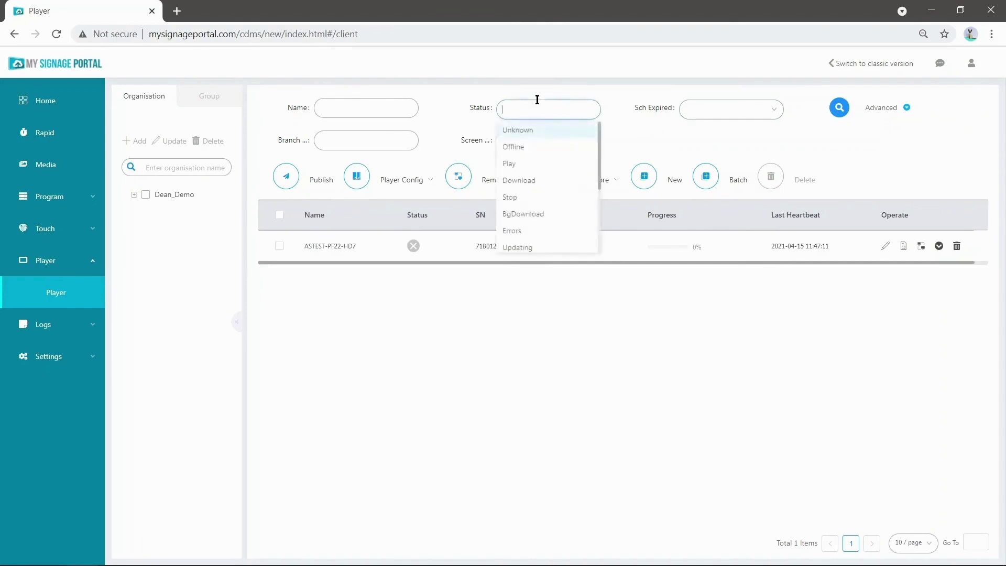
pyautogui.click(555, 149)
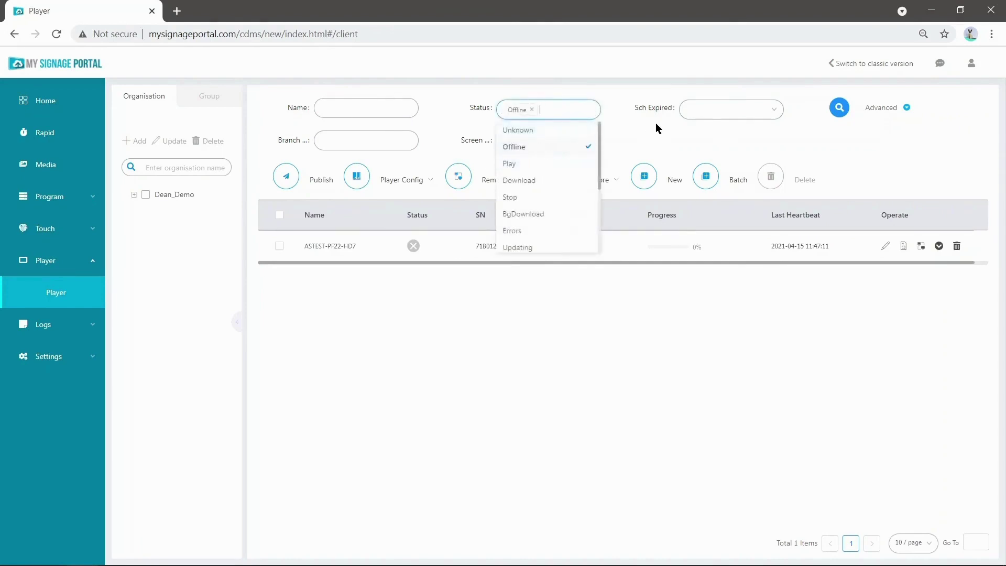
pyautogui.click(658, 125)
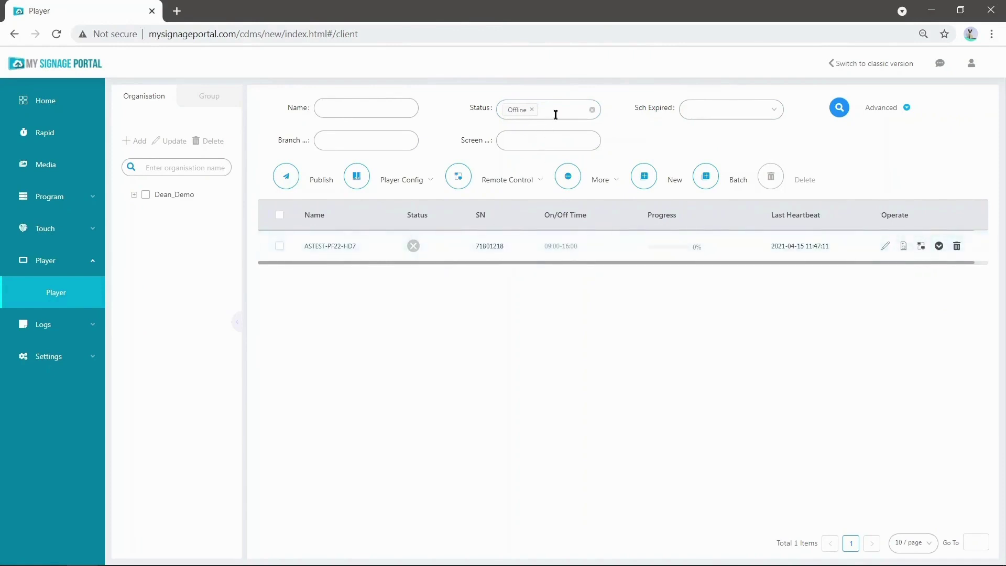
pyautogui.click(532, 110)
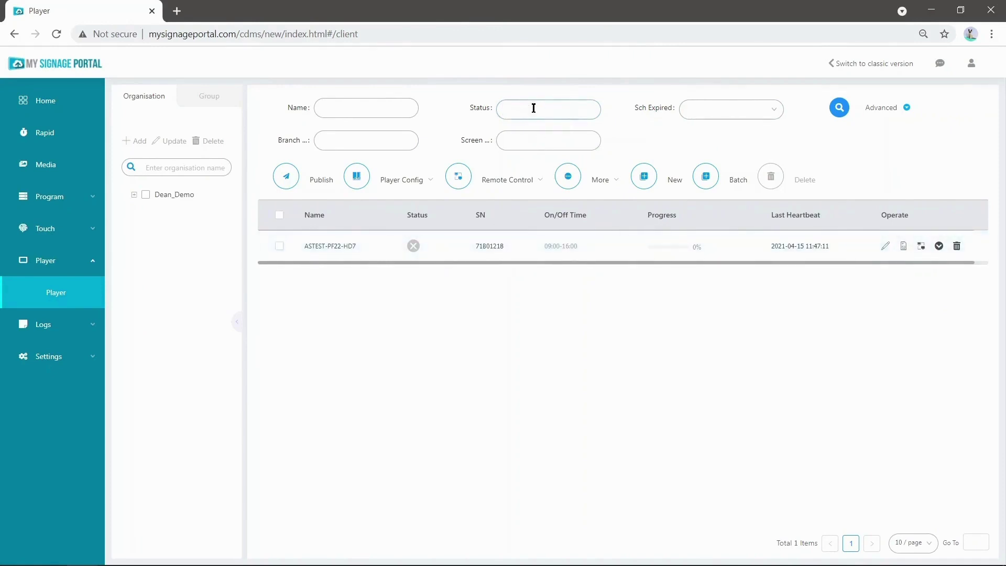